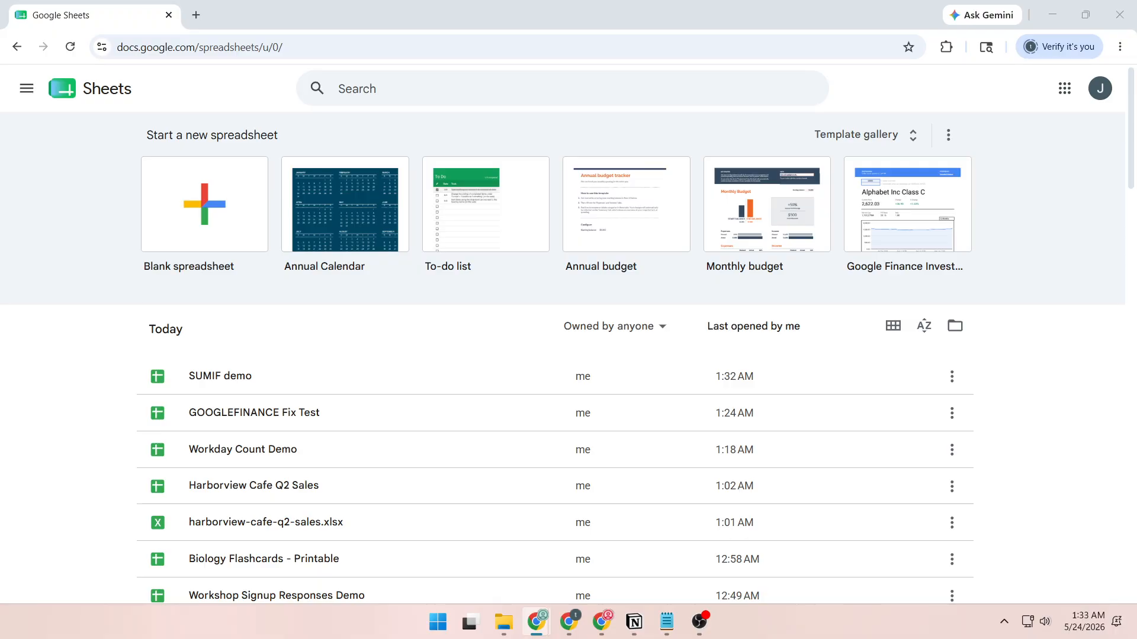
# - Open the SUMIF demo spreadsheet and look over its Category and Amount columns
pyautogui.click(363, 51)
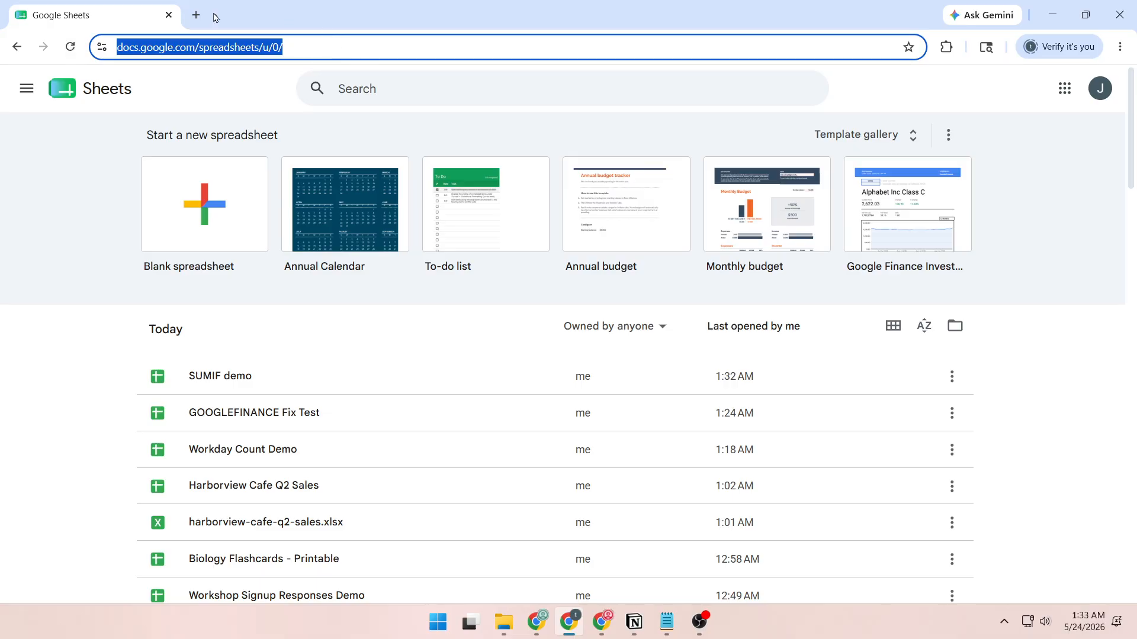
pyautogui.click(265, 382)
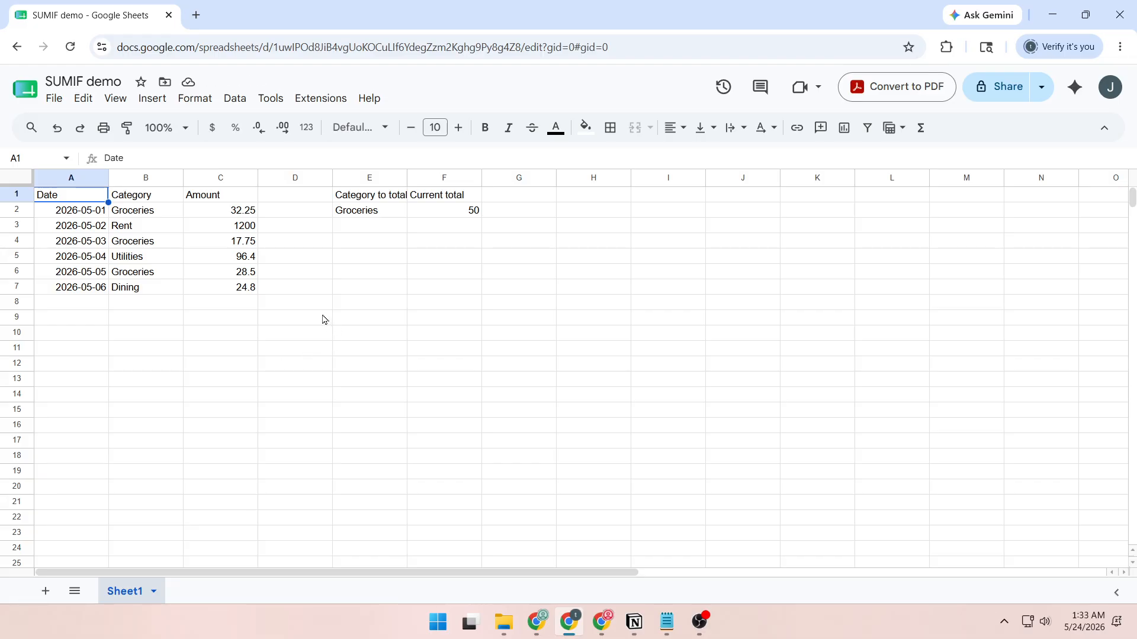
pyautogui.click(151, 200)
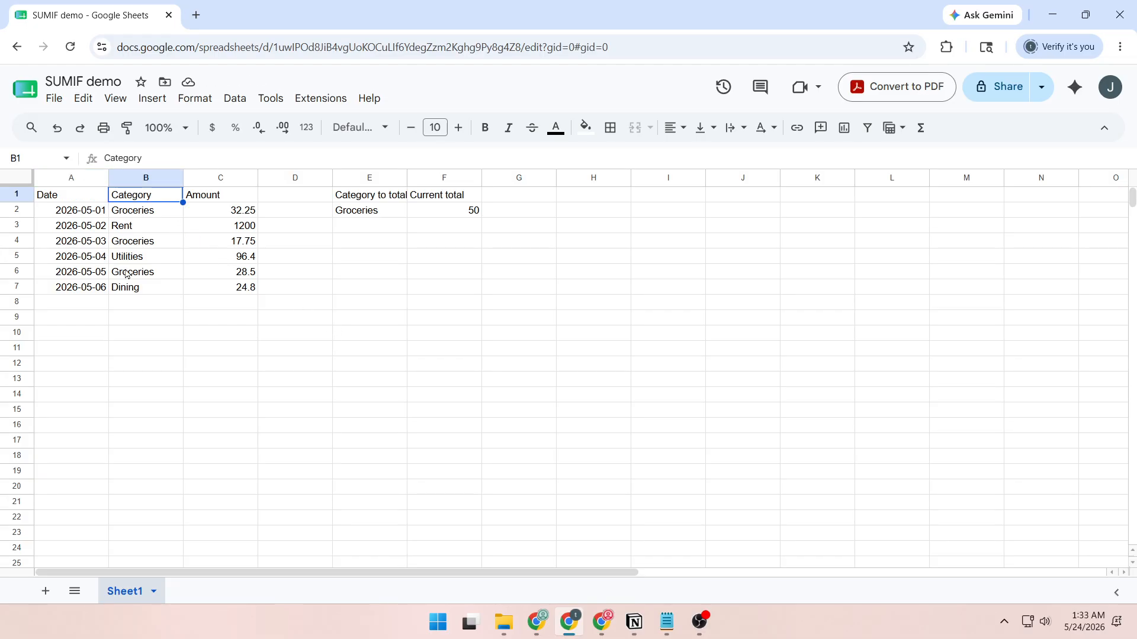
pyautogui.click(222, 199)
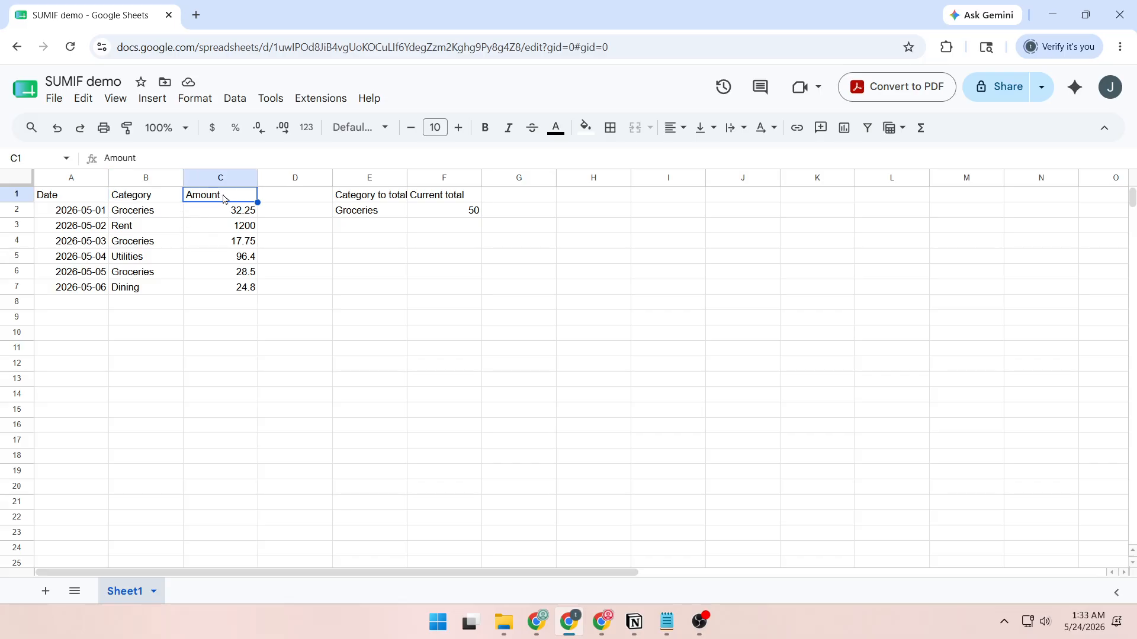
# - Auto-fit the width of column E to its "Category to total" header
pyautogui.click(365, 197)
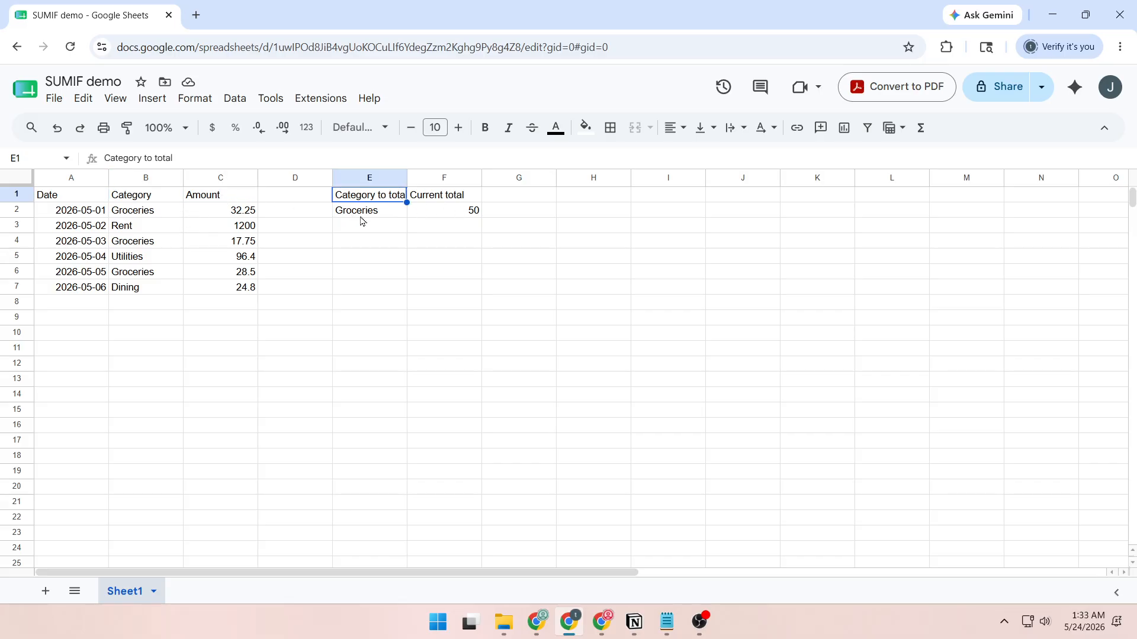
pyautogui.doubleClick(407, 178)
pyautogui.click(365, 263)
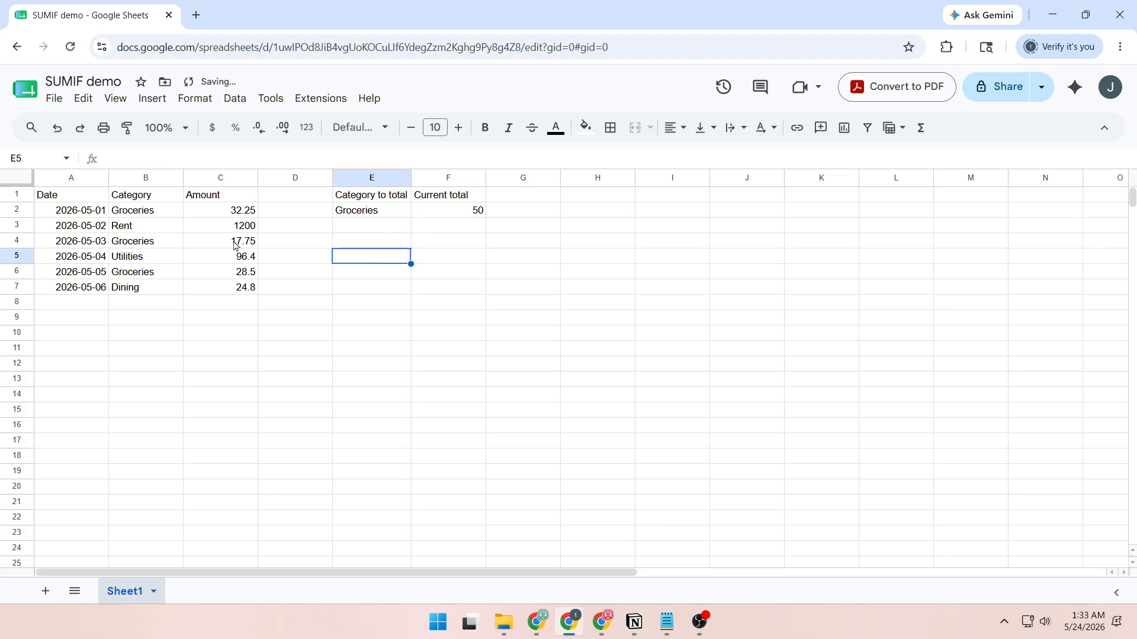
# - Inspect the ranges in the SUMIF formula in F2 and compare them with the data rows in B6:C7
pyautogui.click(464, 214)
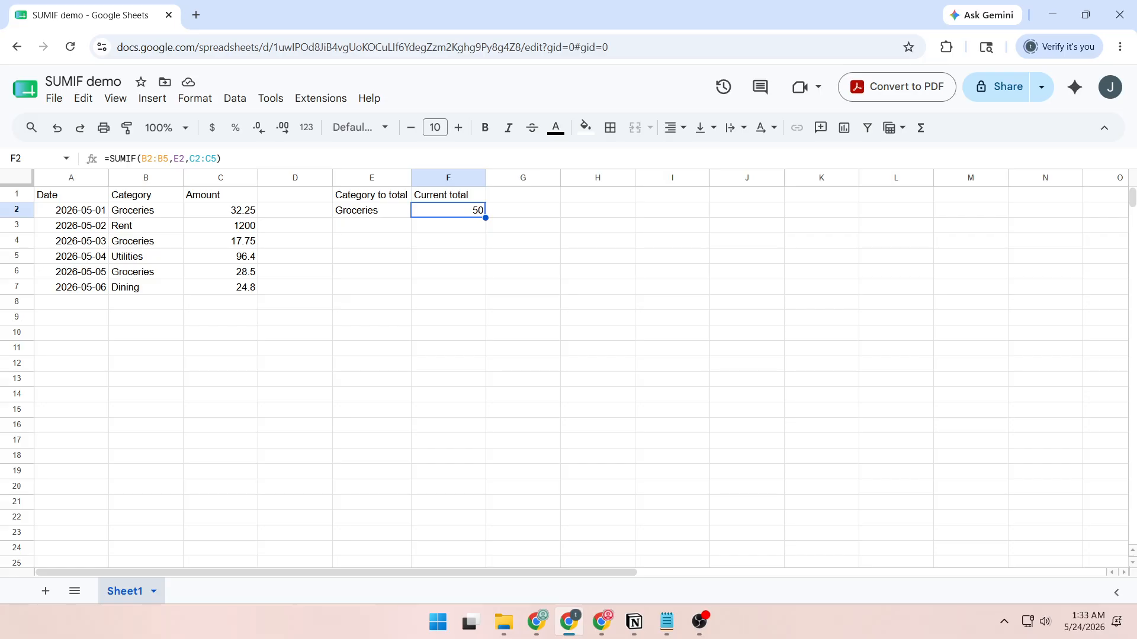
pyautogui.click(268, 156)
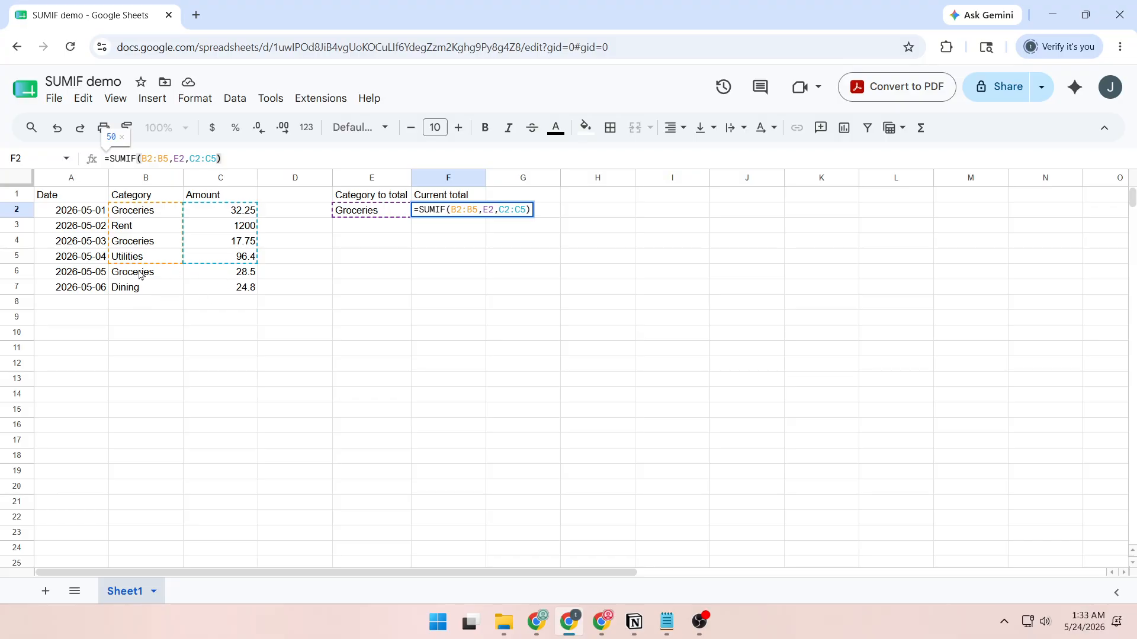
pyautogui.moveTo(140, 274); pyautogui.dragTo(253, 292)
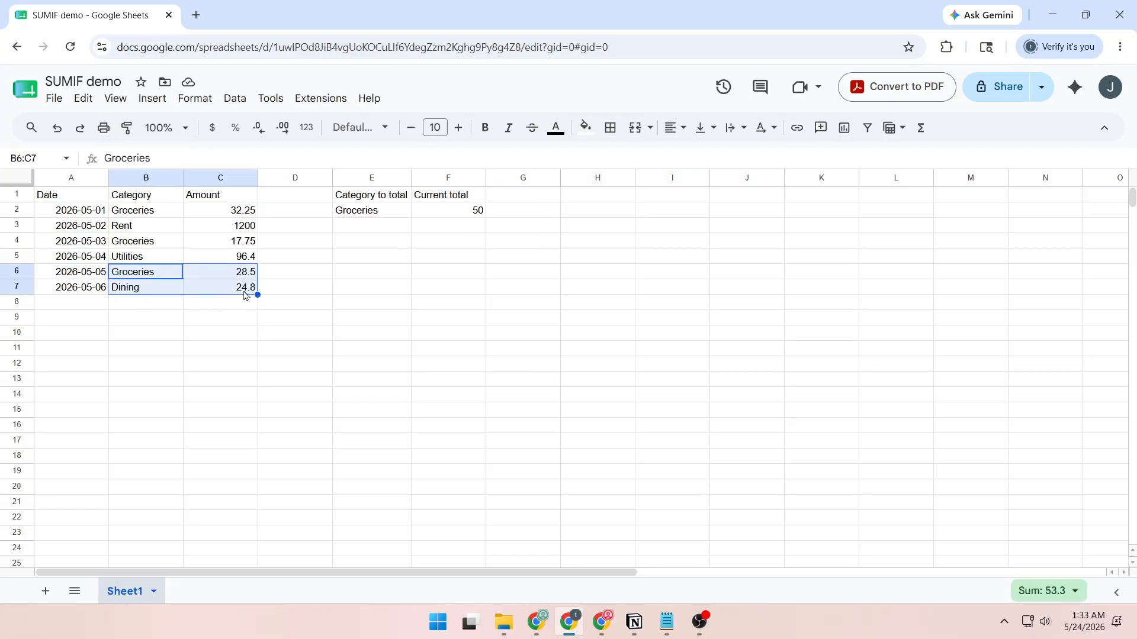
pyautogui.click(371, 247)
pyautogui.click(472, 214)
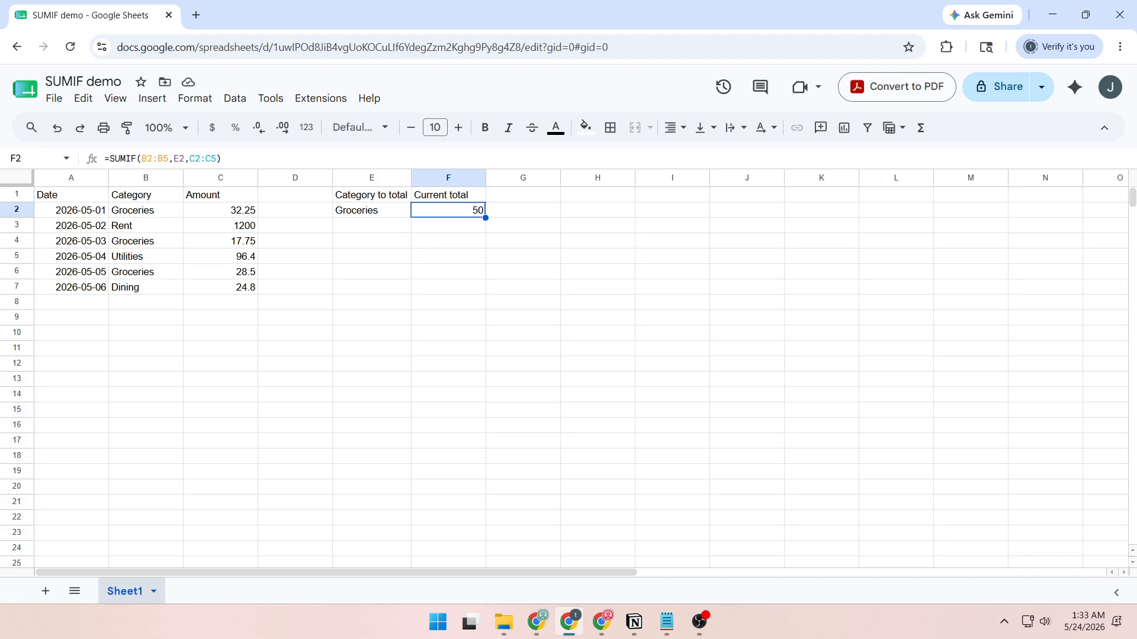
pyautogui.hotkey('alt', 'Tab')
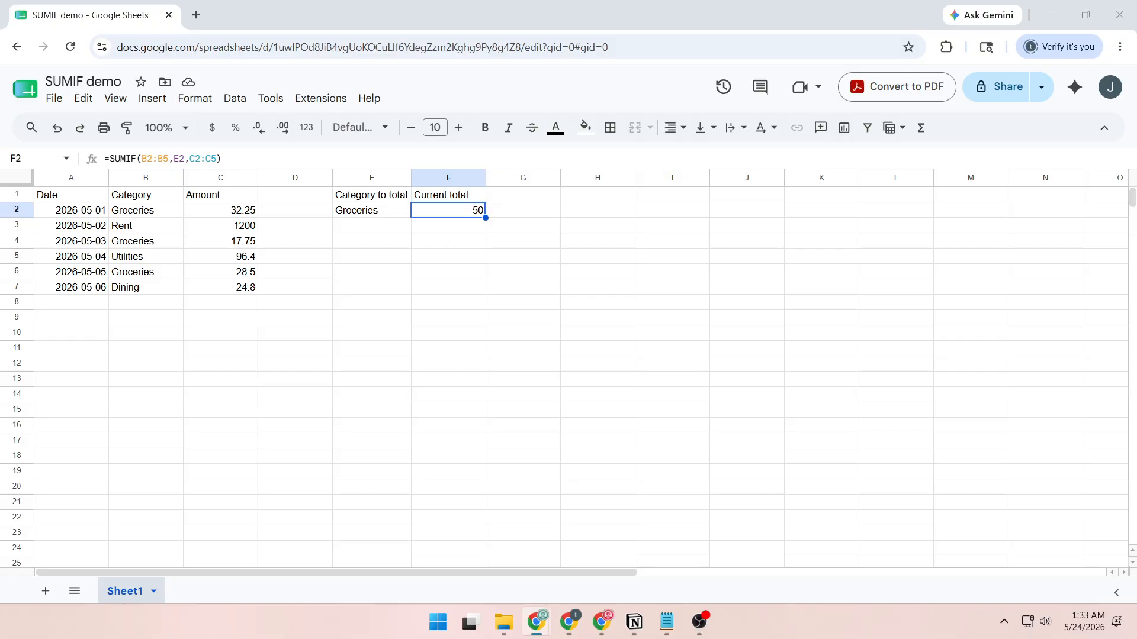
# - Replace the formula in F2 with =SUMIF(B:B,E2,C:C) and check the recalculated total
pyautogui.click(234, 155)
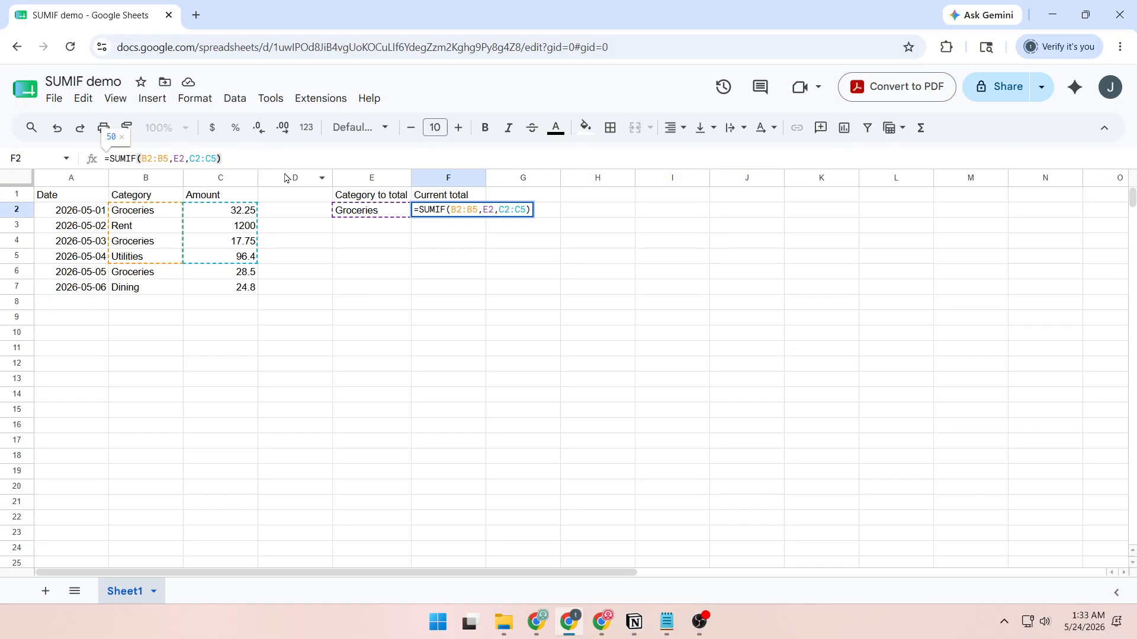
pyautogui.hotkey('ctrl', 'a')
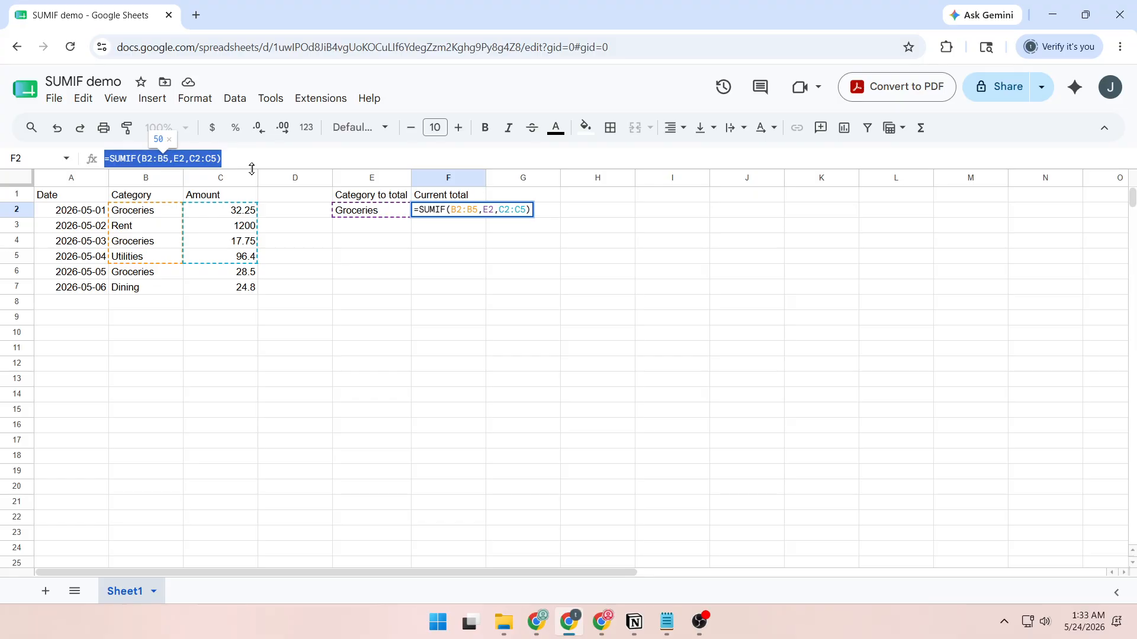
pyautogui.write('=SUMIF(B:B,E2,C:C)')
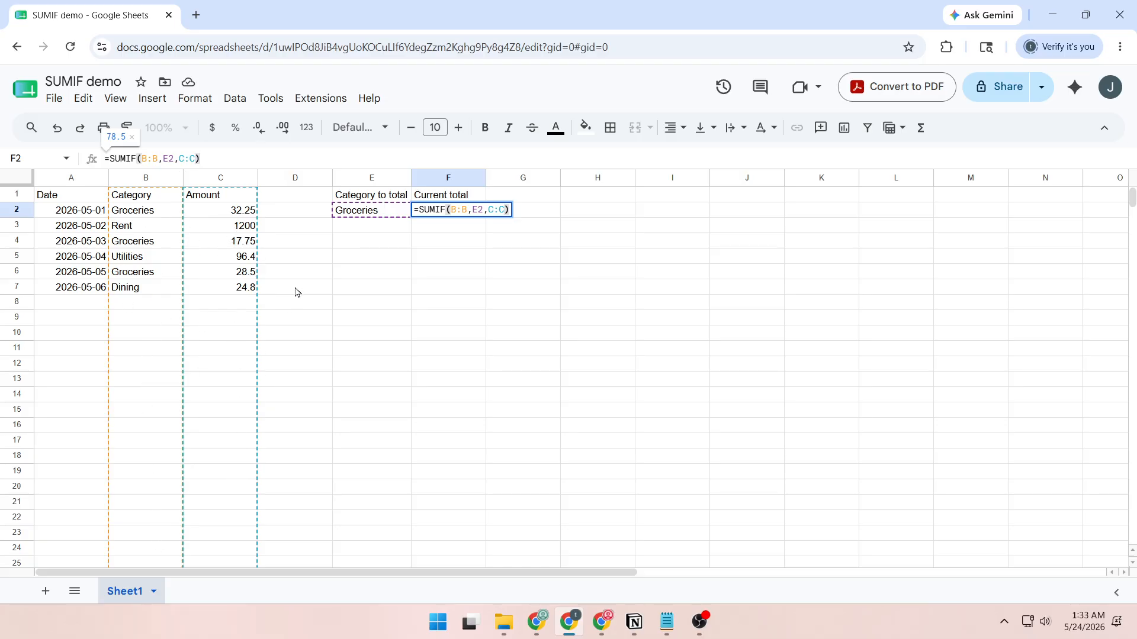
pyautogui.press('Return')
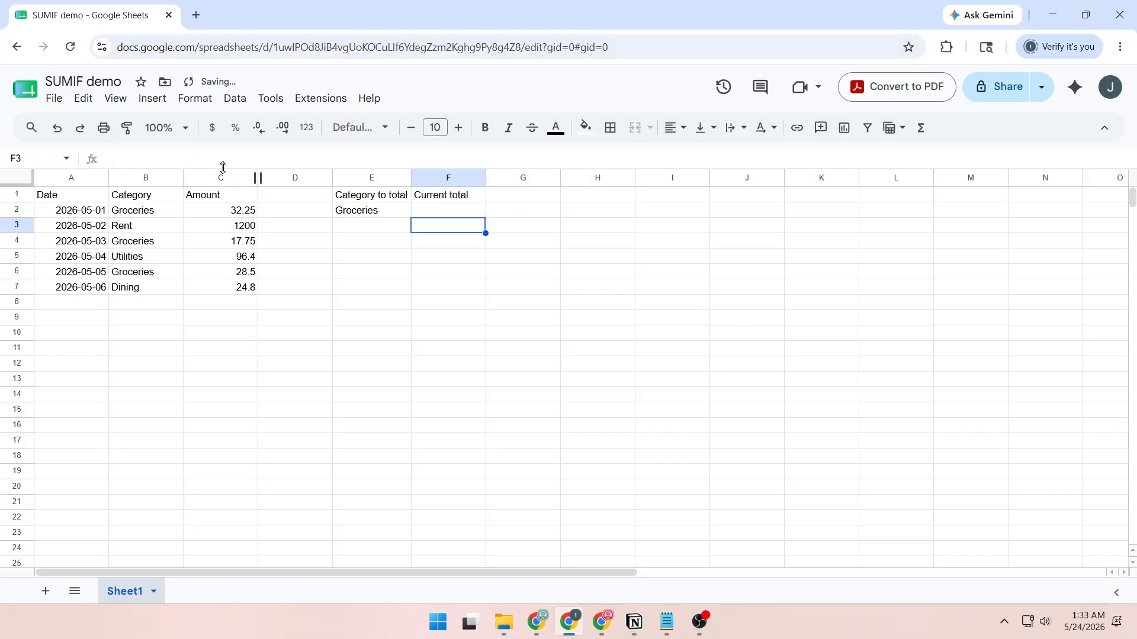
pyautogui.click(456, 213)
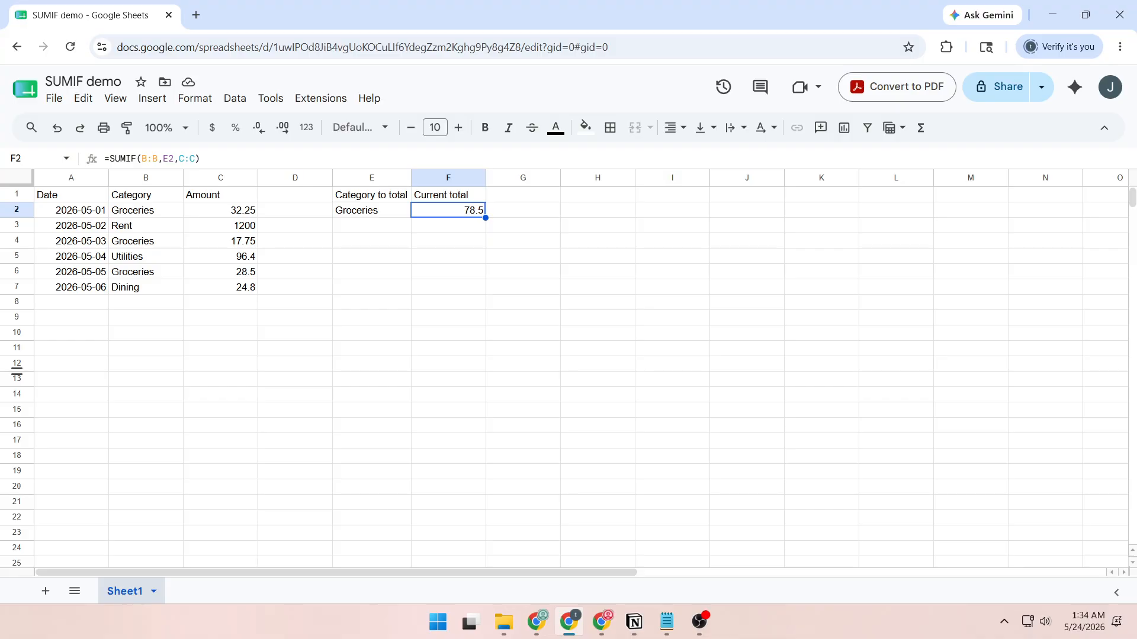
# - Add a test expense in row 8 with date 2026-05-07, category Groceries and amount 8.25, then check the total in F2
pyautogui.click(75, 308)
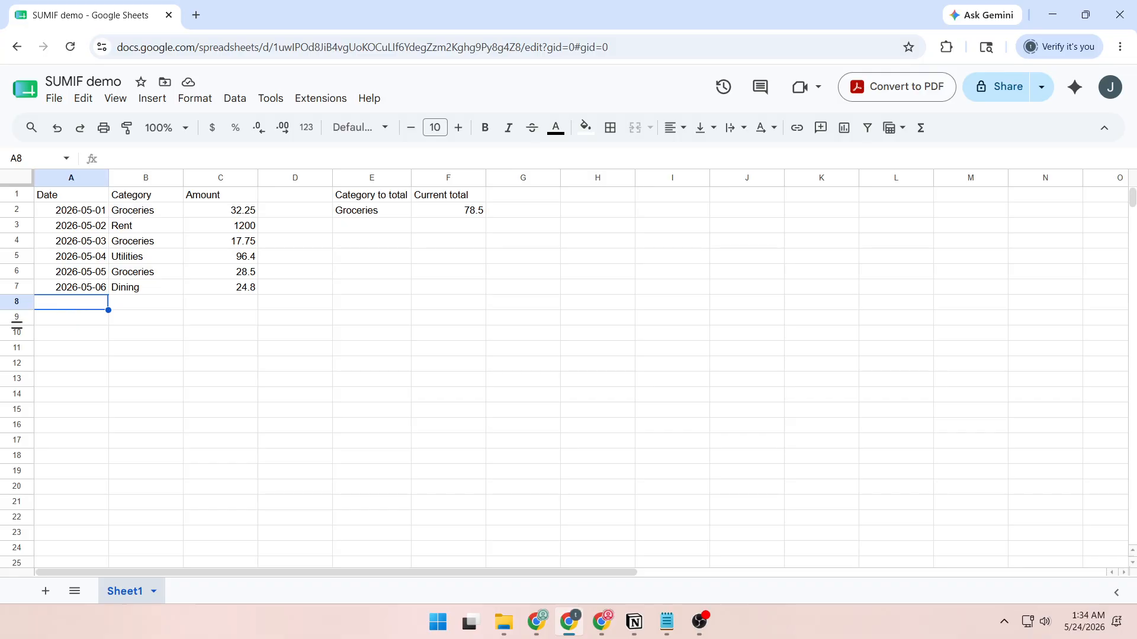
pyautogui.write('2026-05-07')
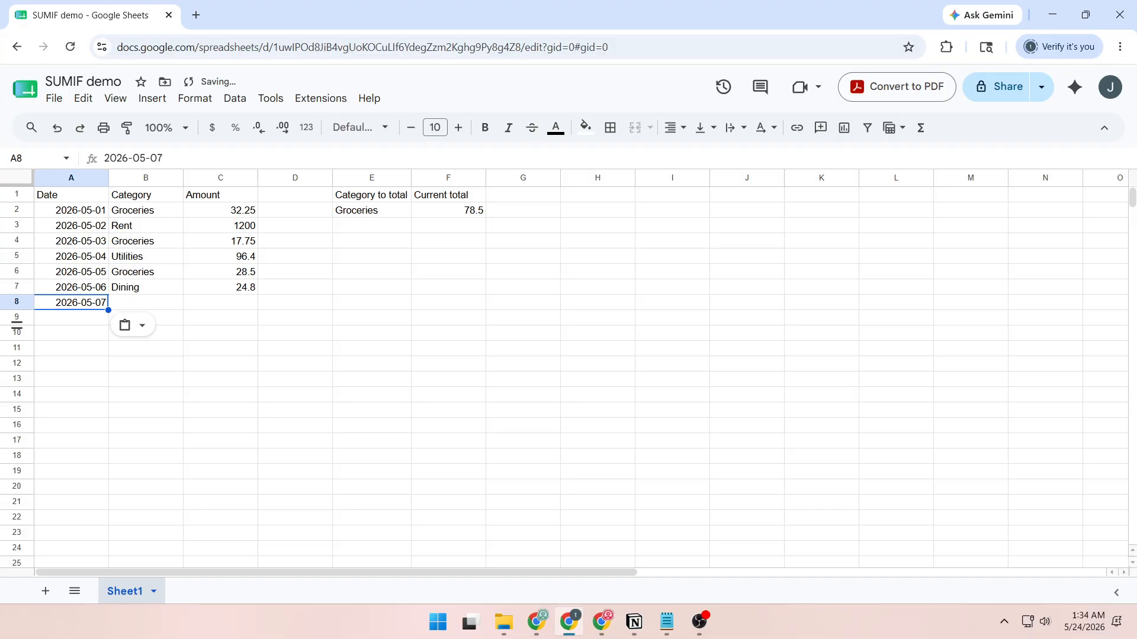
pyautogui.click(150, 305)
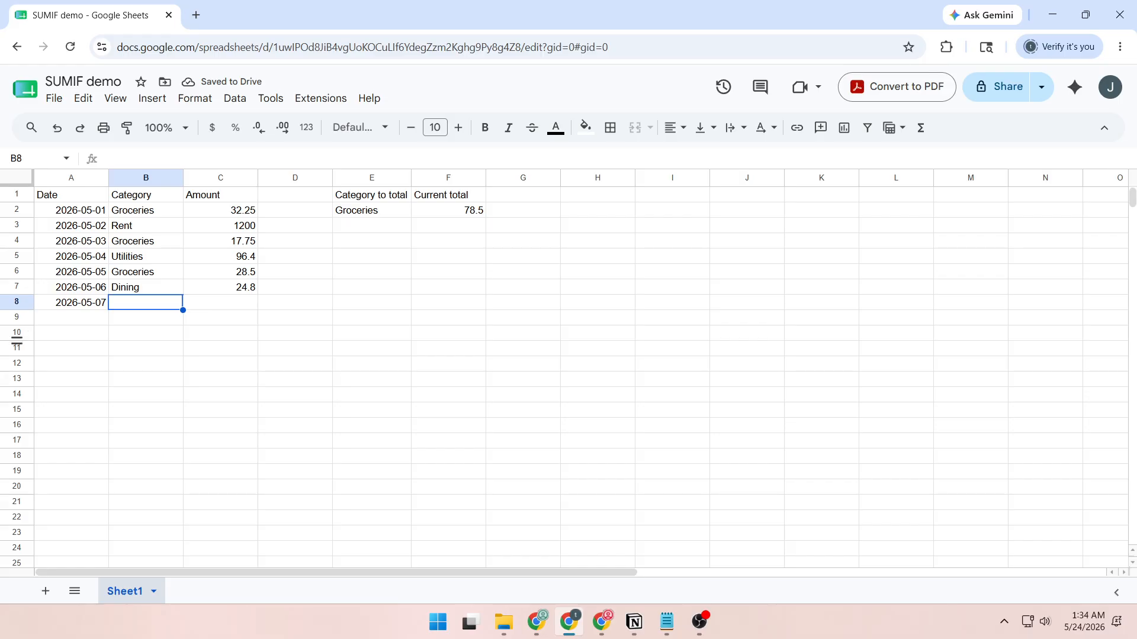
pyautogui.write('Groceries')
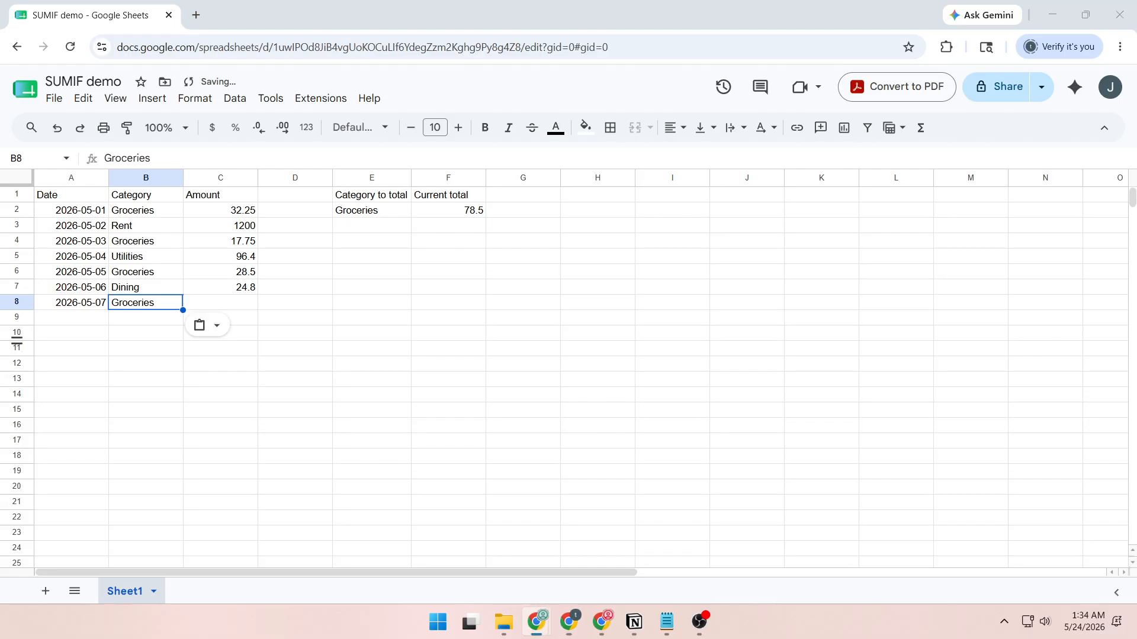
pyautogui.click(235, 308)
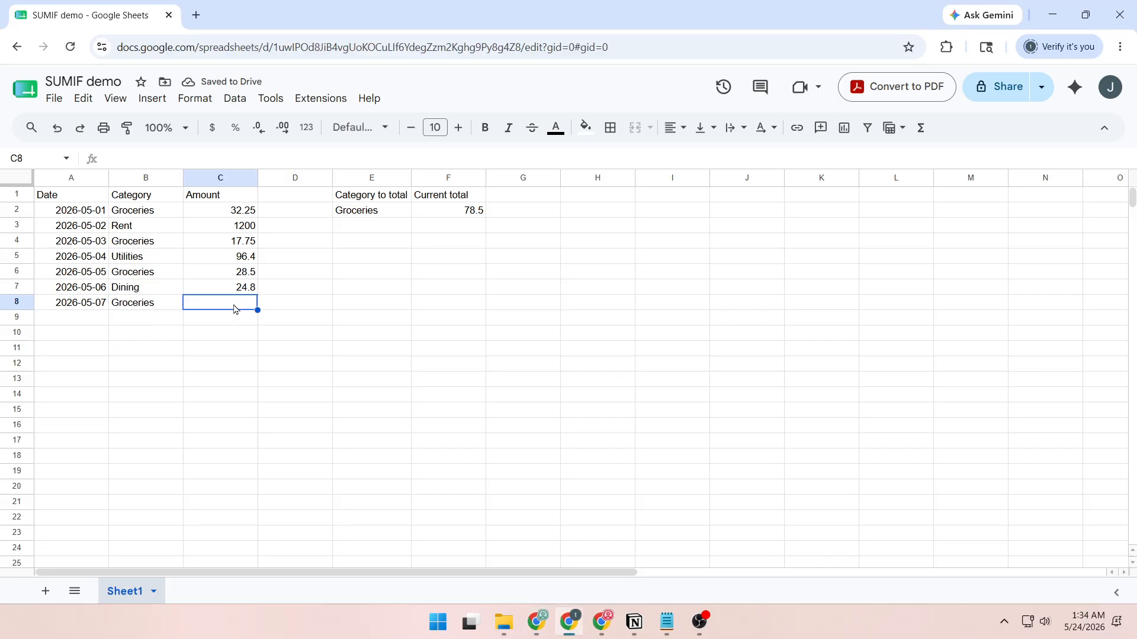
pyautogui.write('8.25')
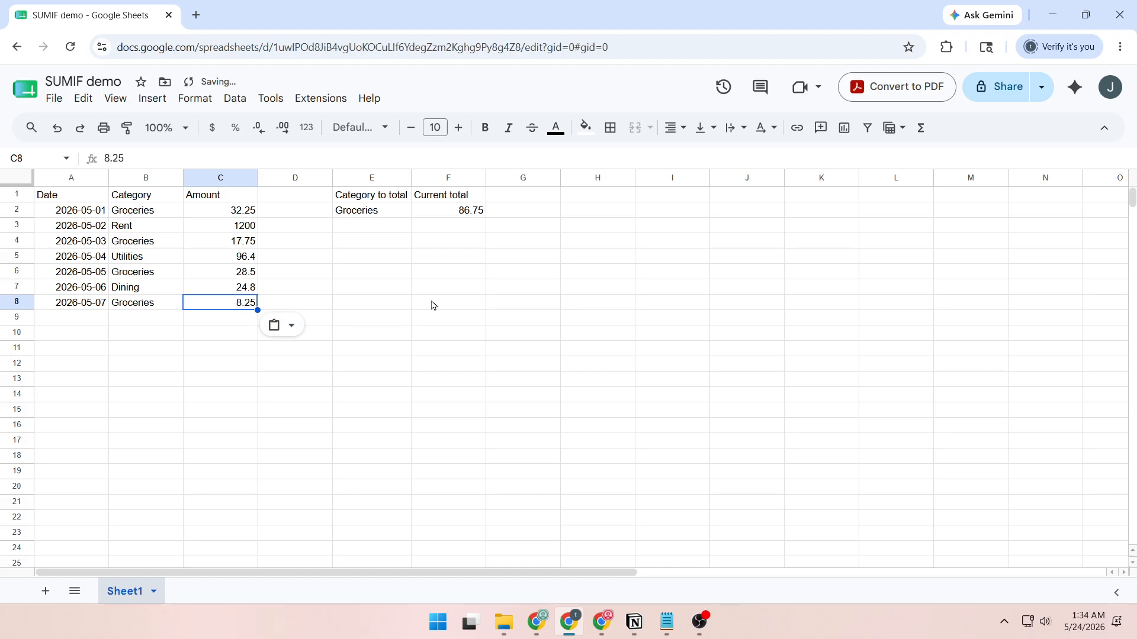
pyautogui.click(446, 212)
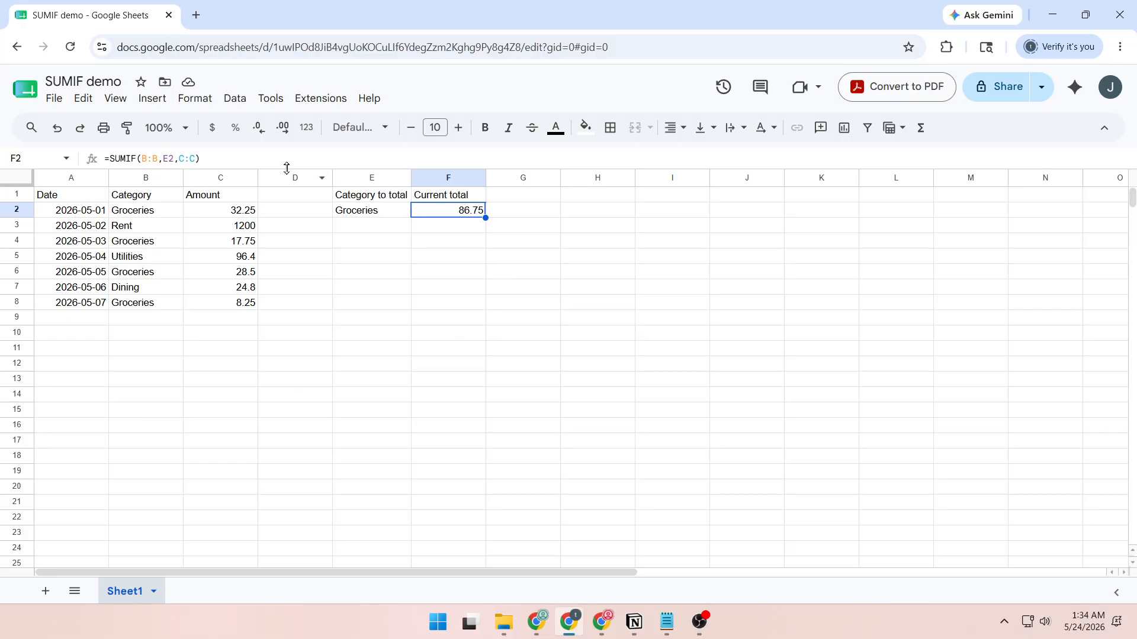
# - Open the spreadsheet's calculation settings and choose On change for recalculation
pyautogui.click(56, 104)
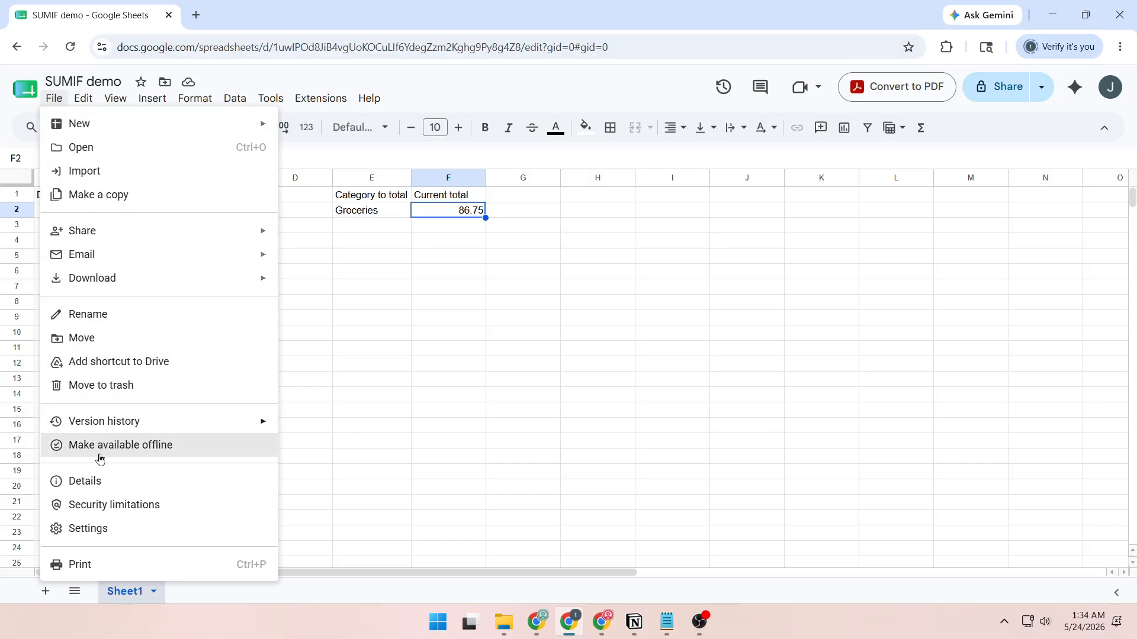
pyautogui.click(112, 531)
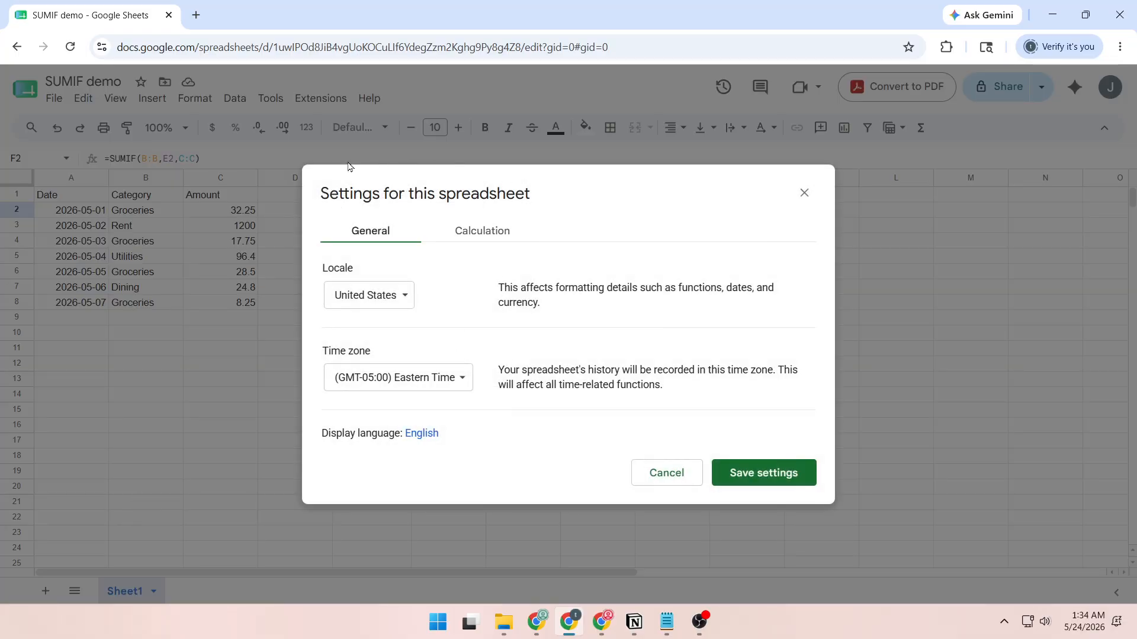
pyautogui.click(485, 231)
pyautogui.click(501, 234)
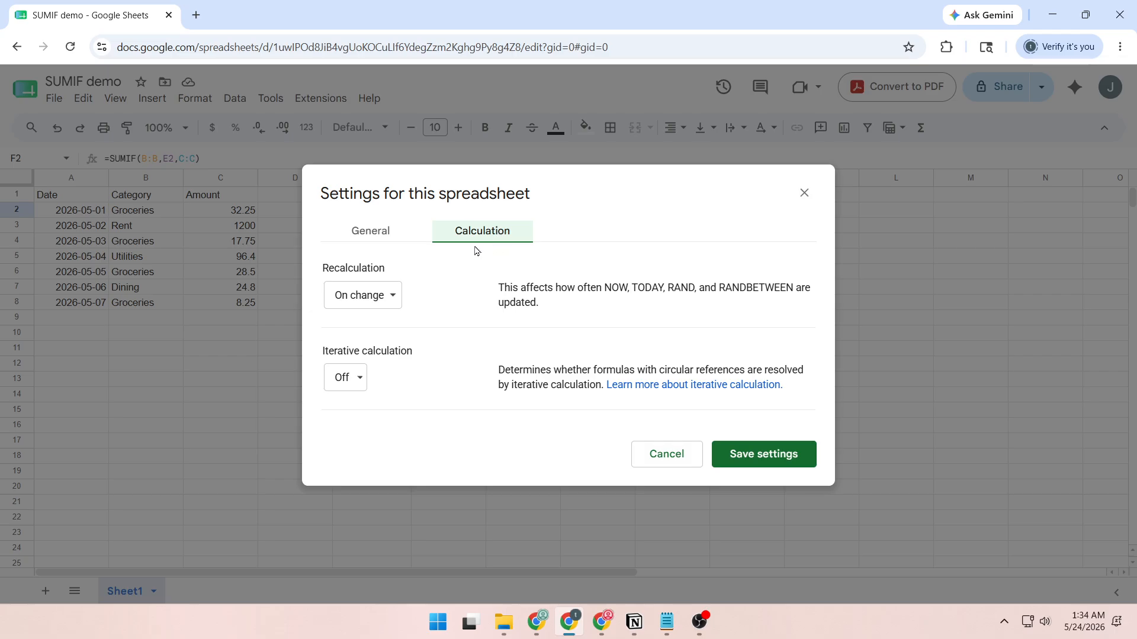
pyautogui.click(375, 307)
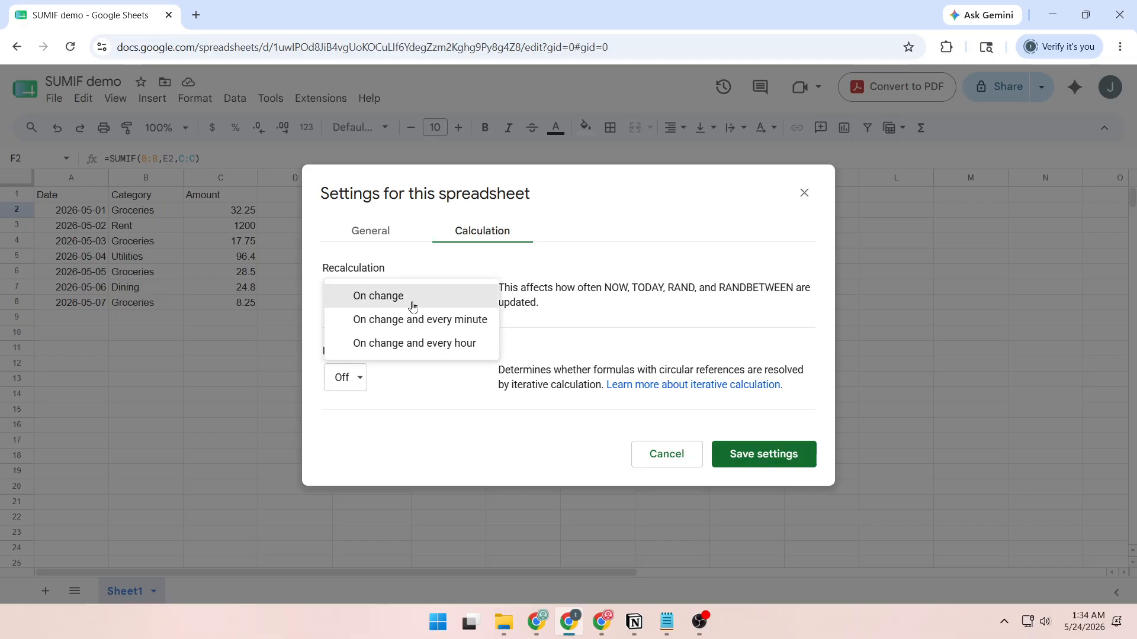
pyautogui.click(384, 302)
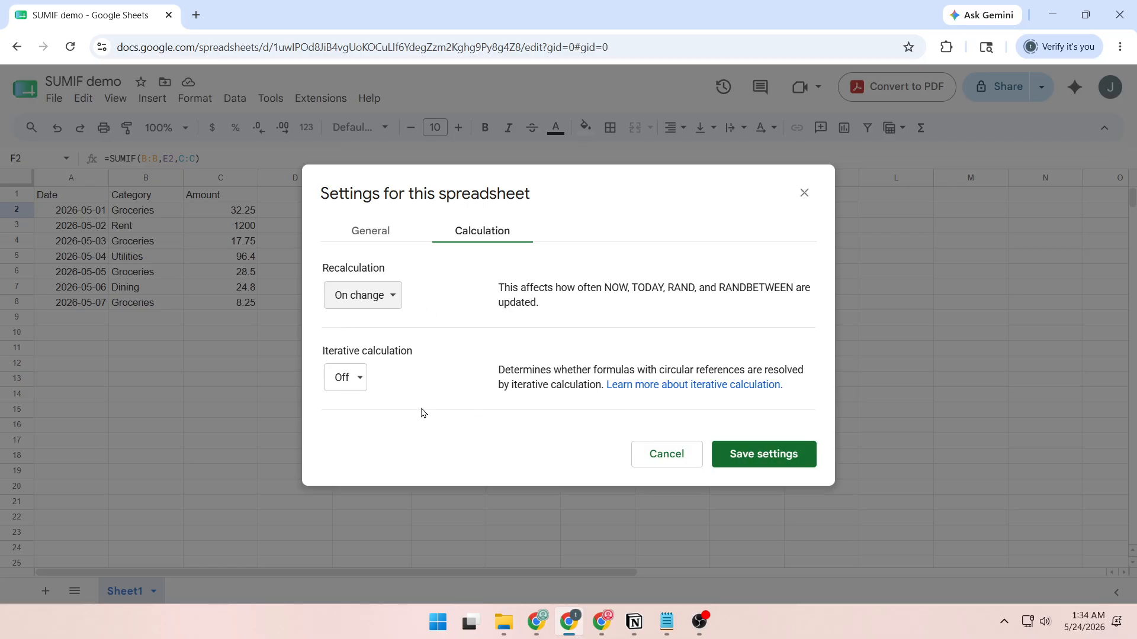
# - Choose Off for iterative calculation, review its circular references description and save the spreadsheet settings
pyautogui.click(349, 382)
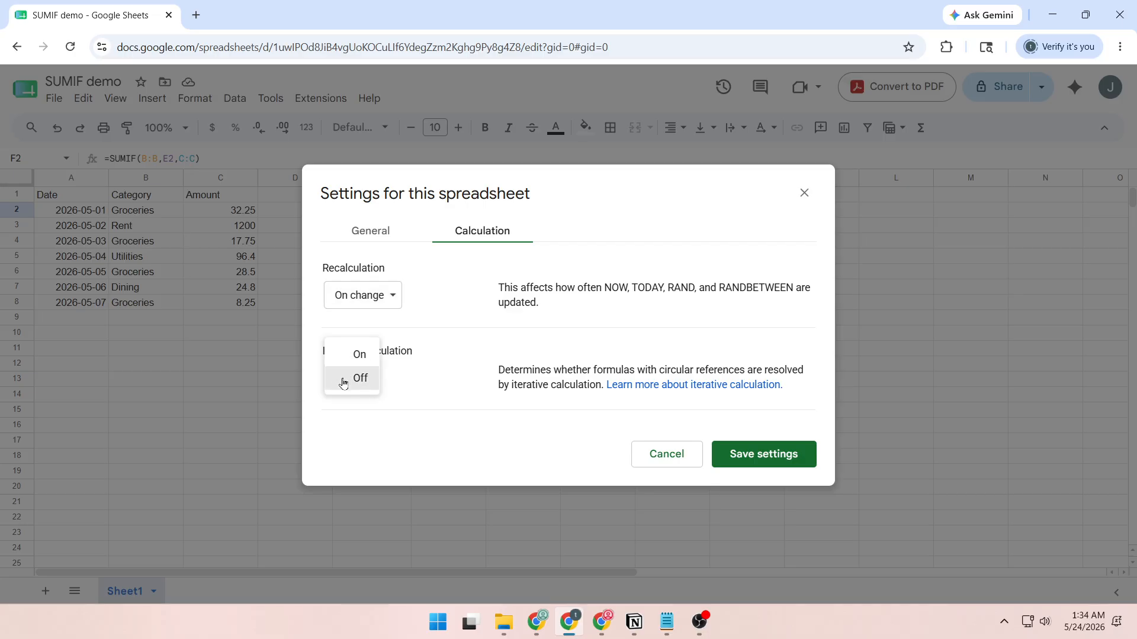
pyautogui.click(341, 379)
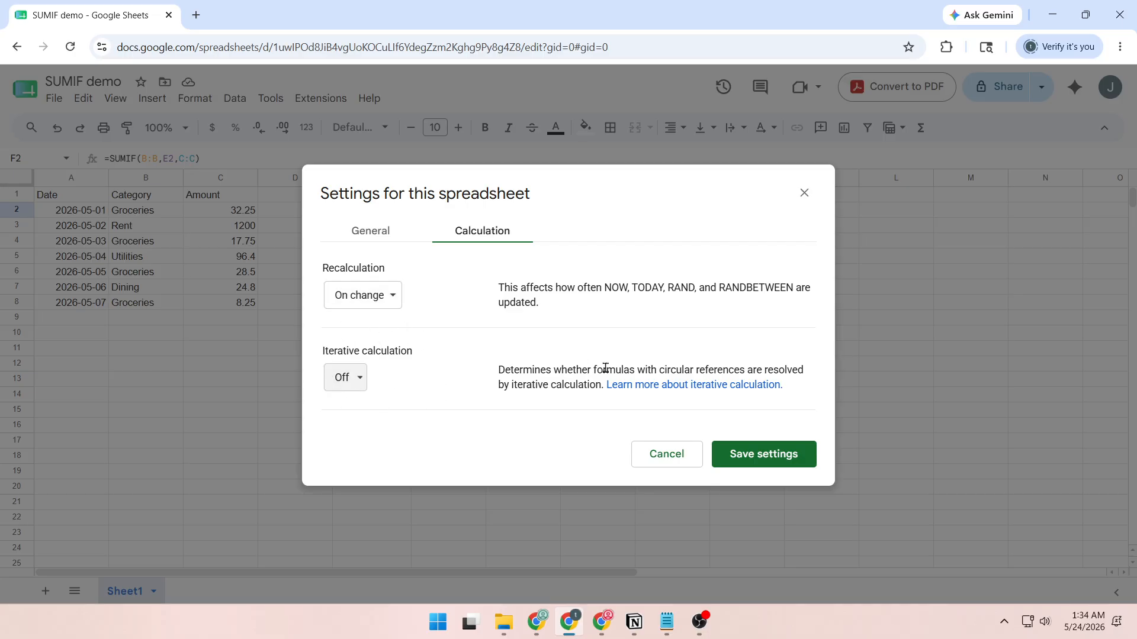
pyautogui.moveTo(659, 370); pyautogui.dragTo(744, 370)
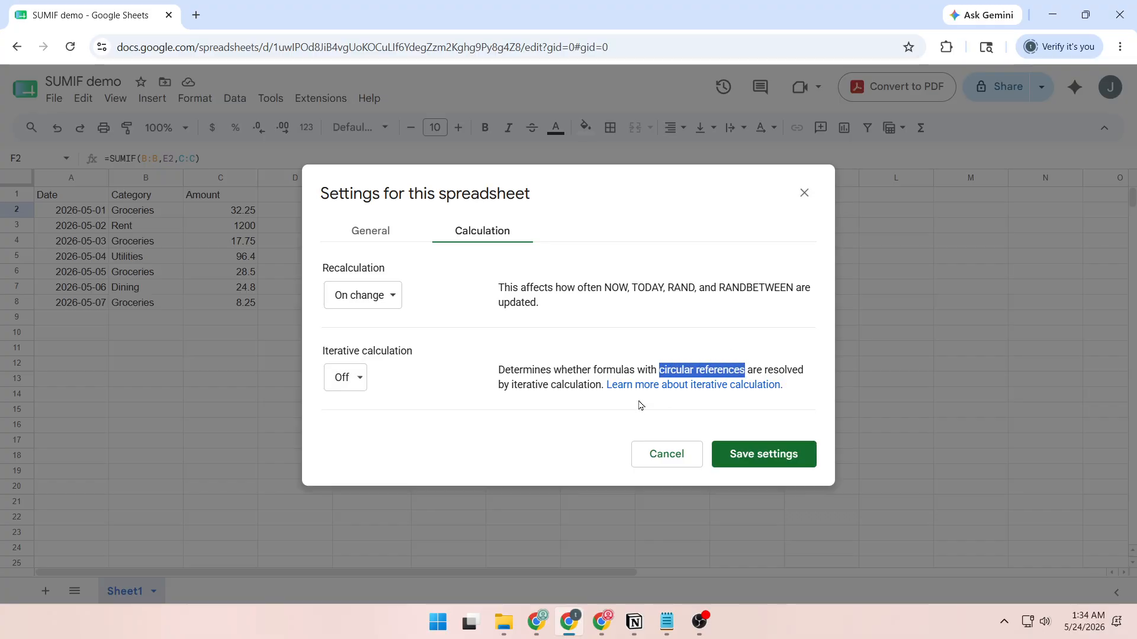
pyautogui.click(527, 402)
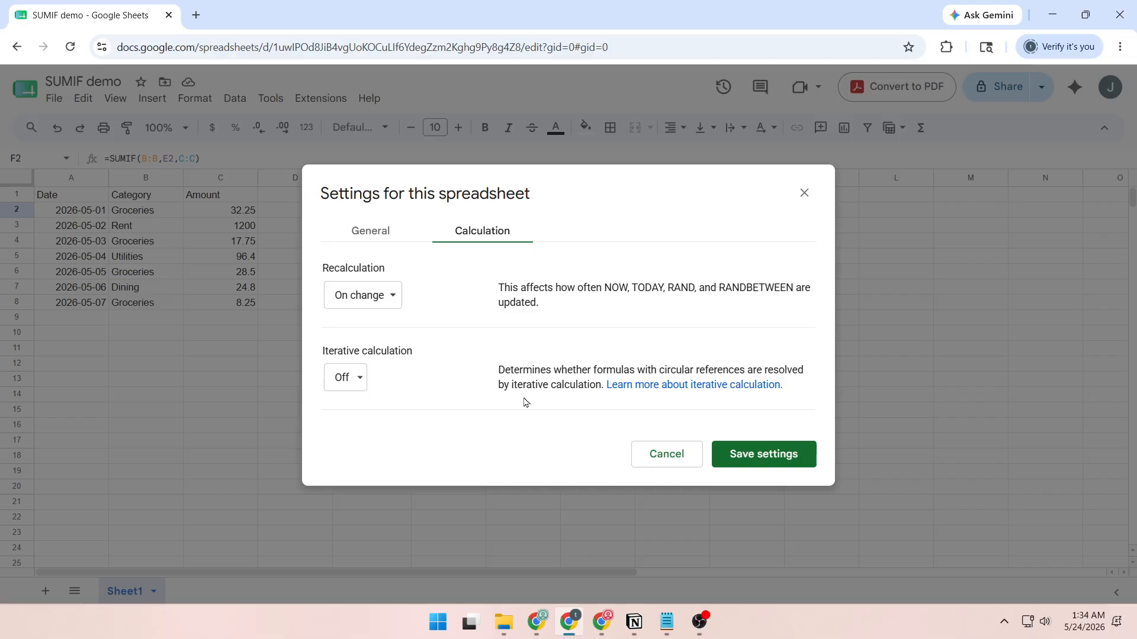
pyautogui.click(775, 460)
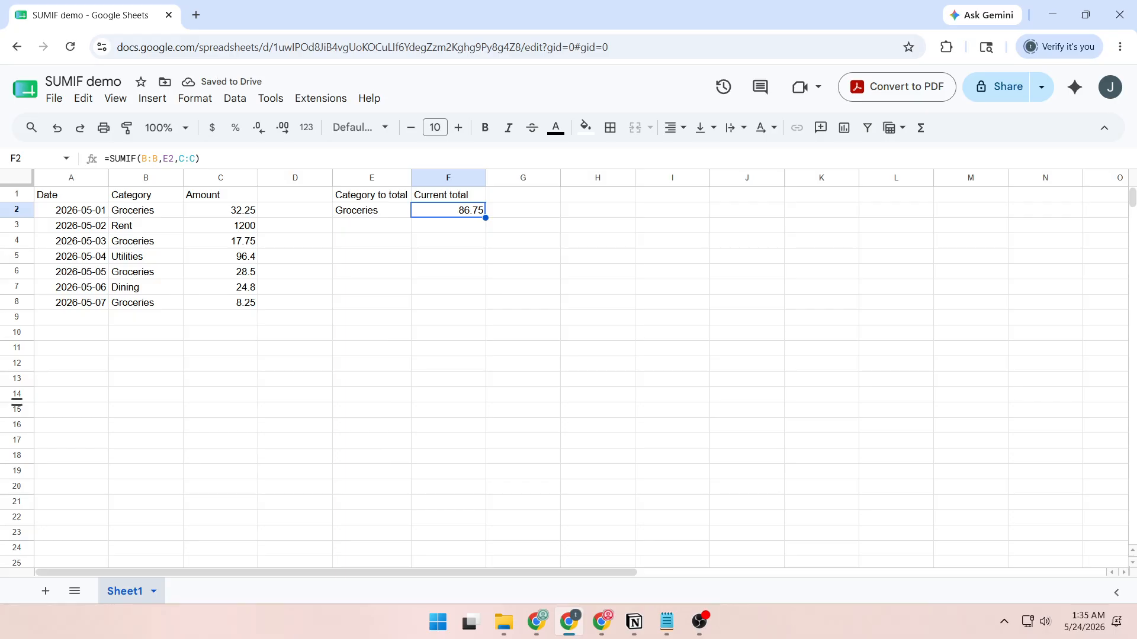
# - Review the range, criterion and sum range of the SUMIF formula in F2 against the Category and Amount data
pyautogui.click(398, 323)
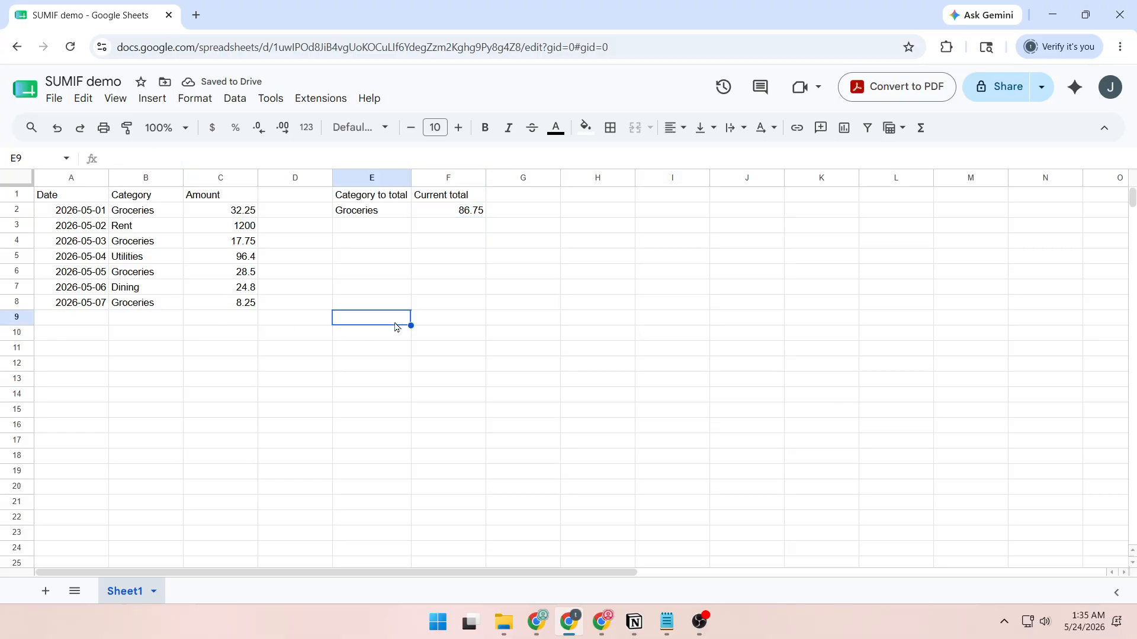
pyautogui.click(434, 212)
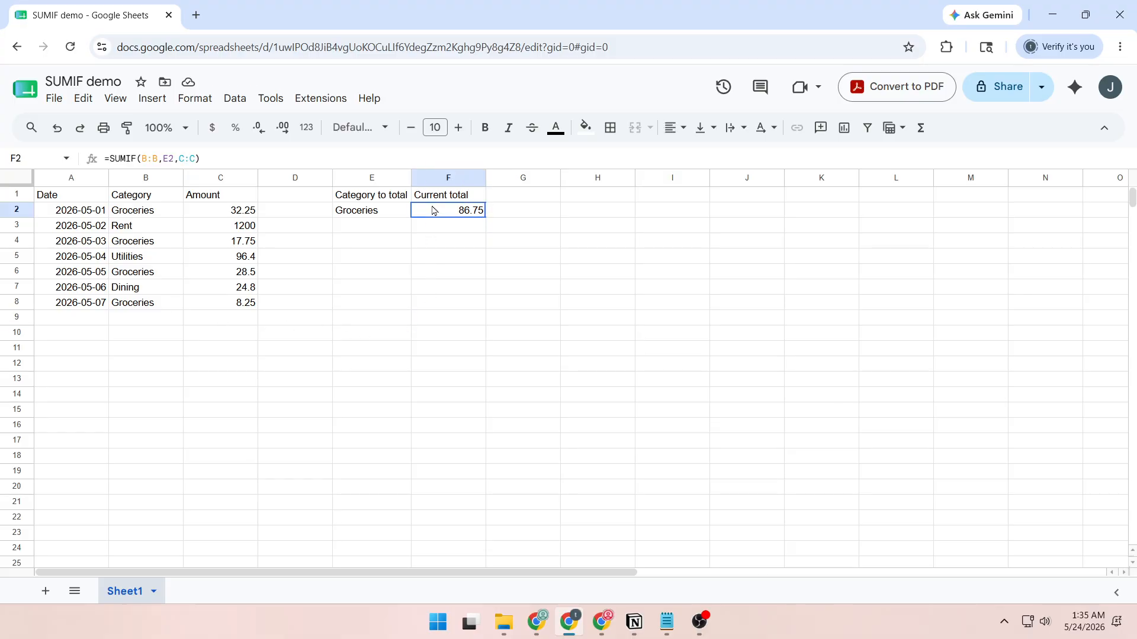
pyautogui.click(151, 158)
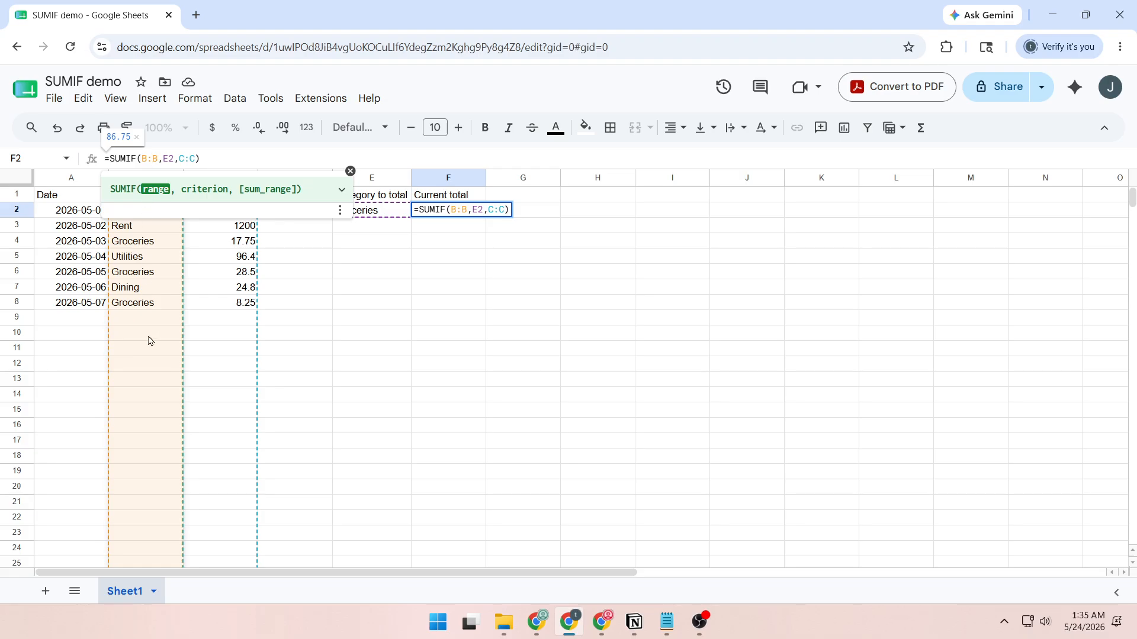
pyautogui.click(192, 158)
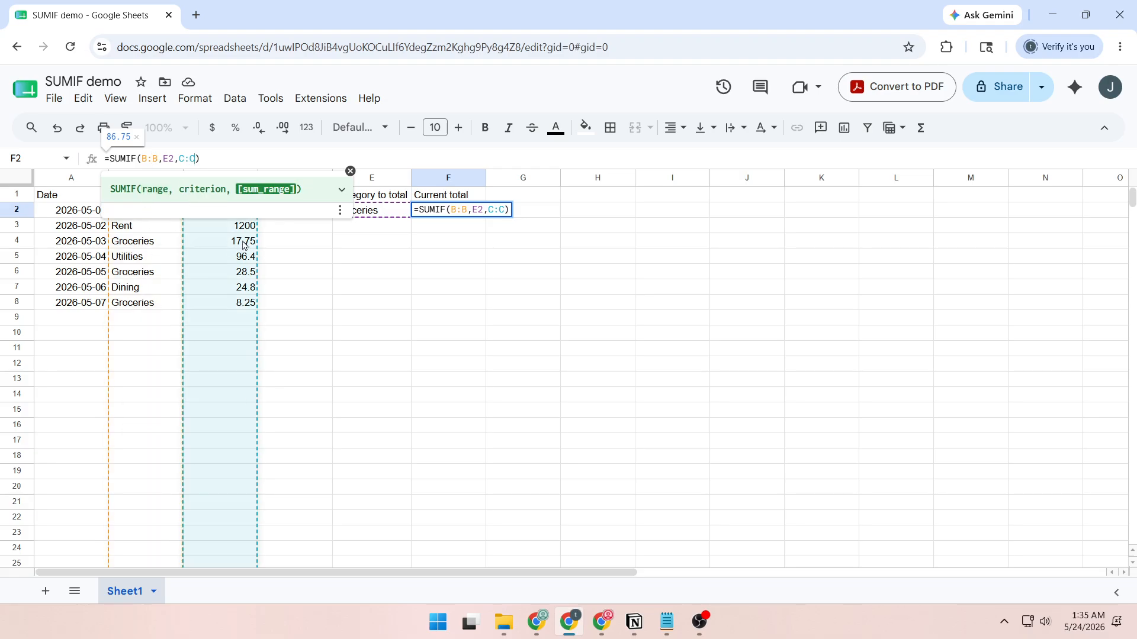
pyautogui.click(167, 160)
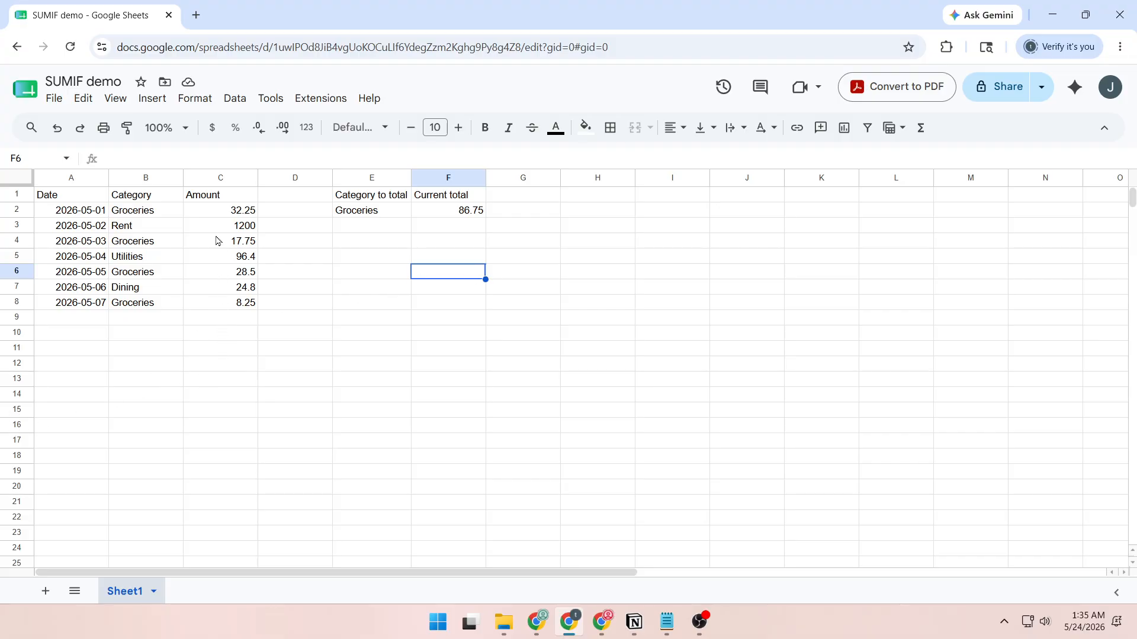
pyautogui.moveTo(135, 275); pyautogui.dragTo(221, 219)
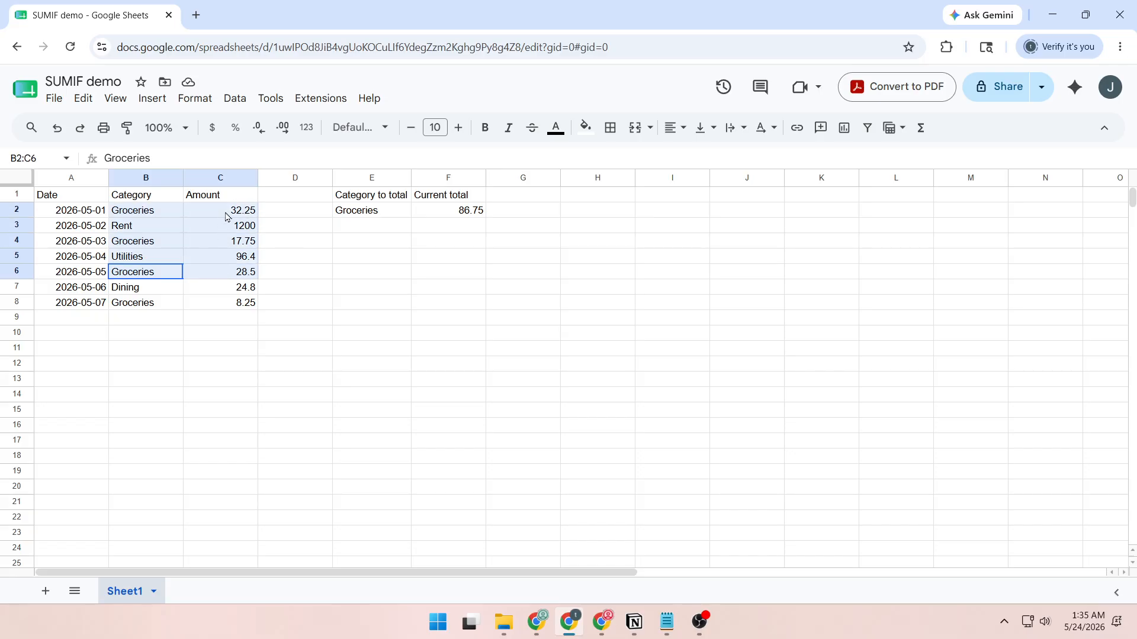